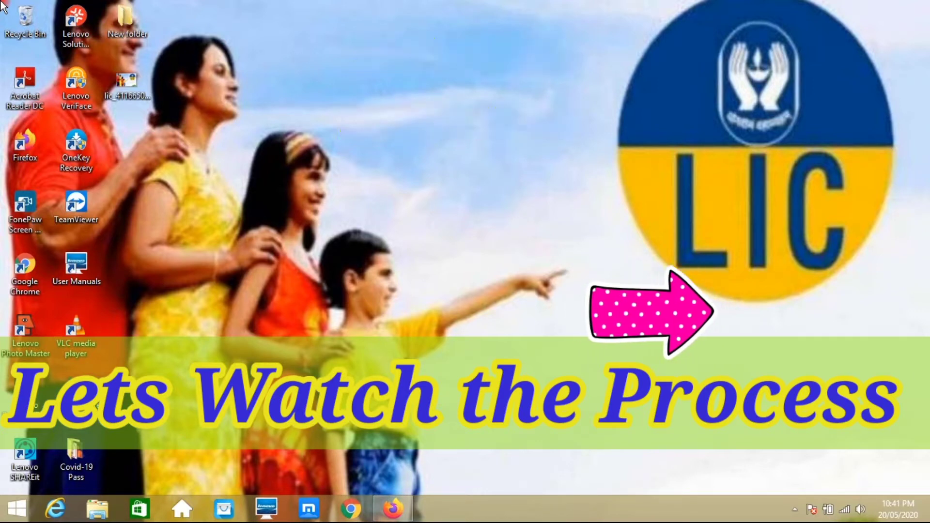
Step: Switch to Firefox and go to google.com
click(400, 513)
click(252, 38)
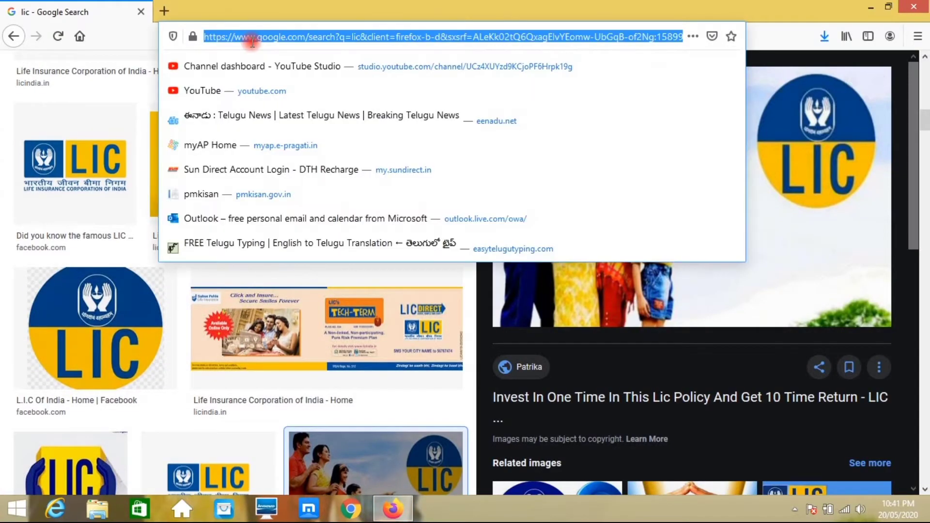
text(google.com)
key(Return)
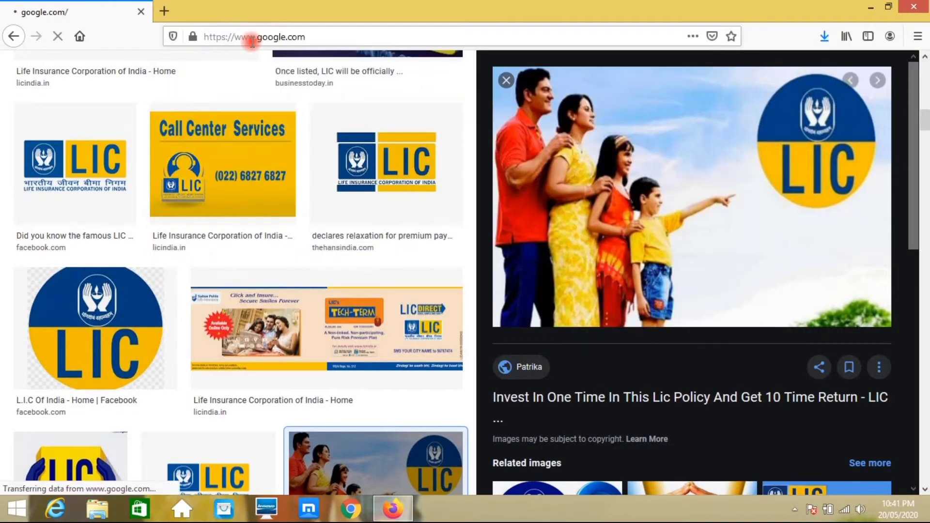
Step: Search Google for "licindia login" and open the Customer Portal - LIC result
click(323, 260)
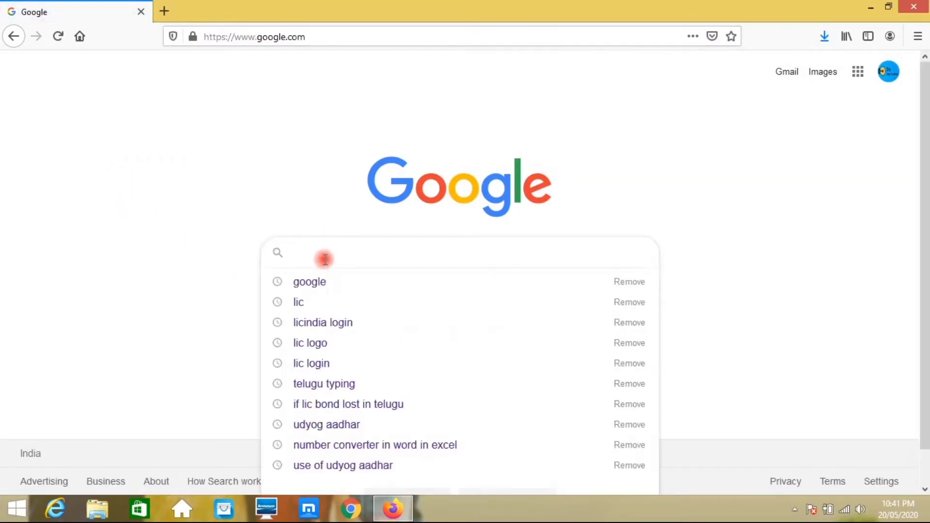
text(lic)
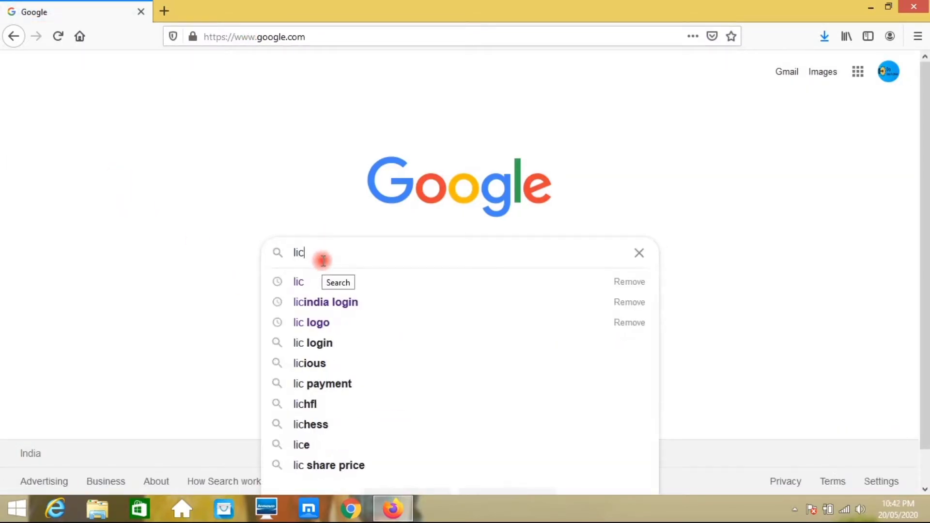
key(Down)
key(Down)
key(Return)
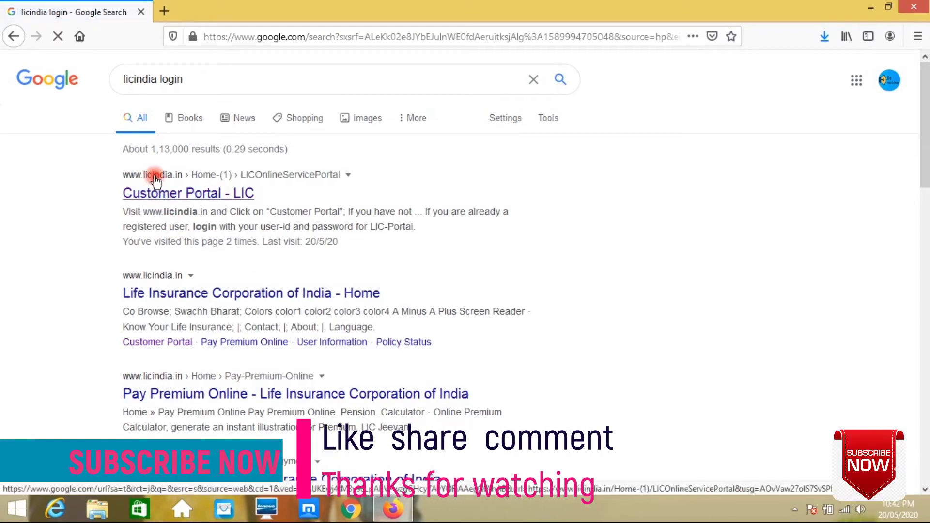
click(150, 183)
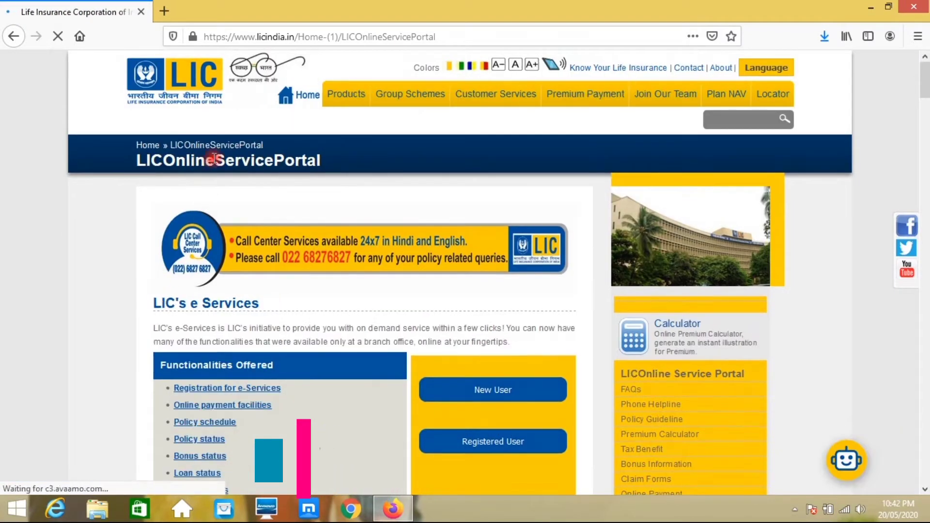
Step: Go to the LIC home page and open the Customer Portal from its Online Services list
click(286, 94)
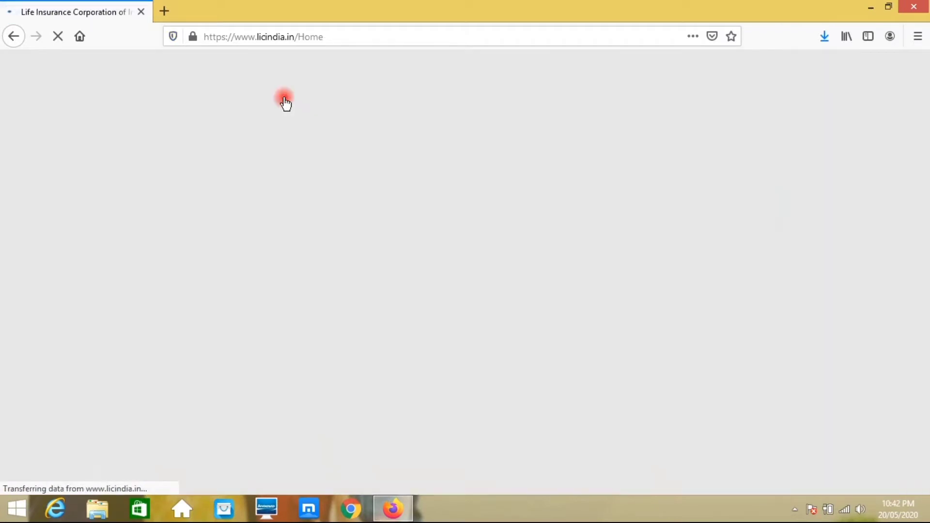
scroll(247, 267, down, 2)
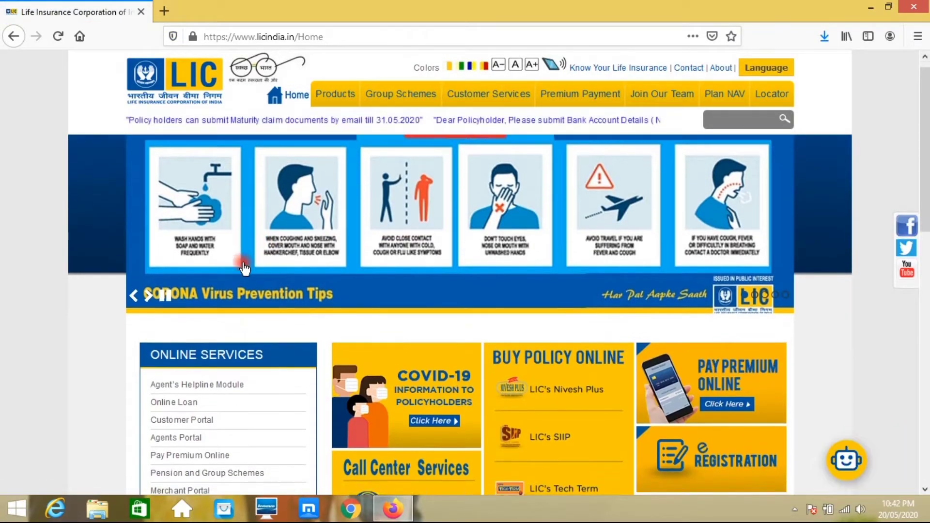
scroll(253, 266, down, 2)
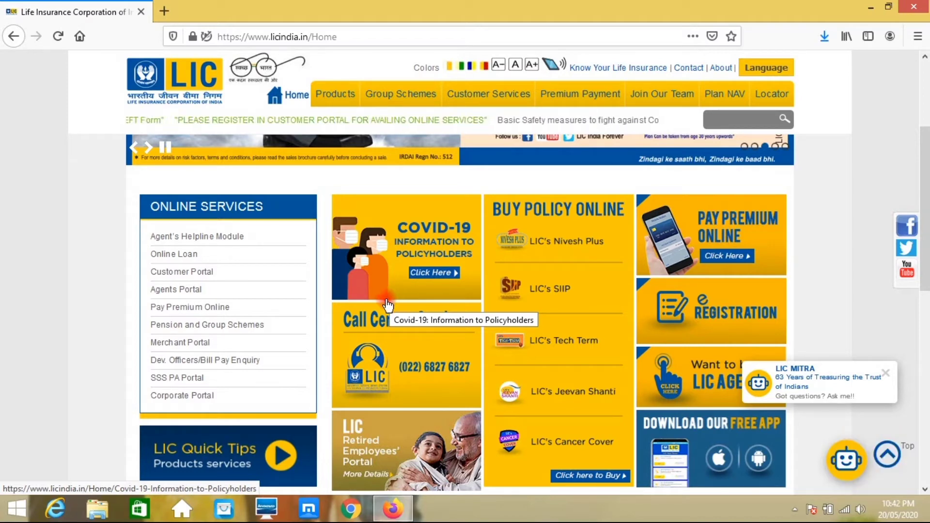
click(191, 272)
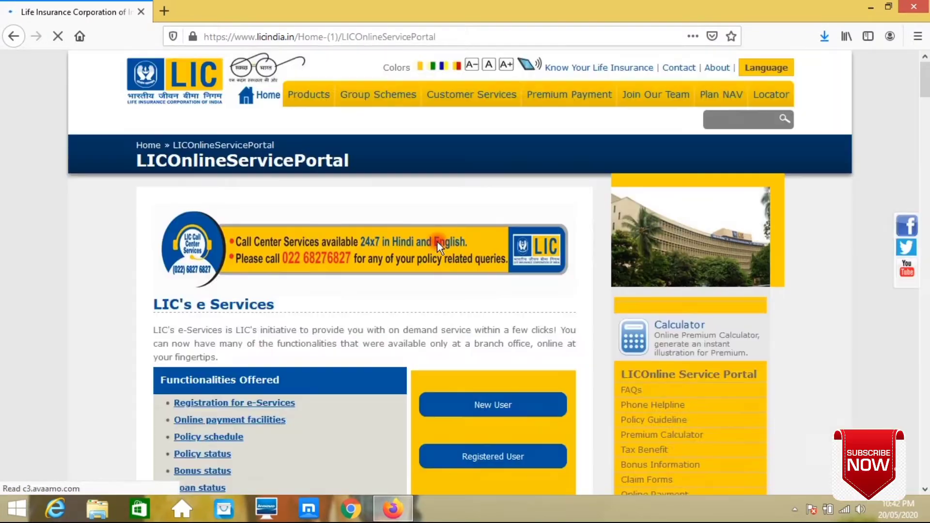
Step: Look over the e-Services functionalities offered and open the New User registration form
scroll(359, 416, down, 2)
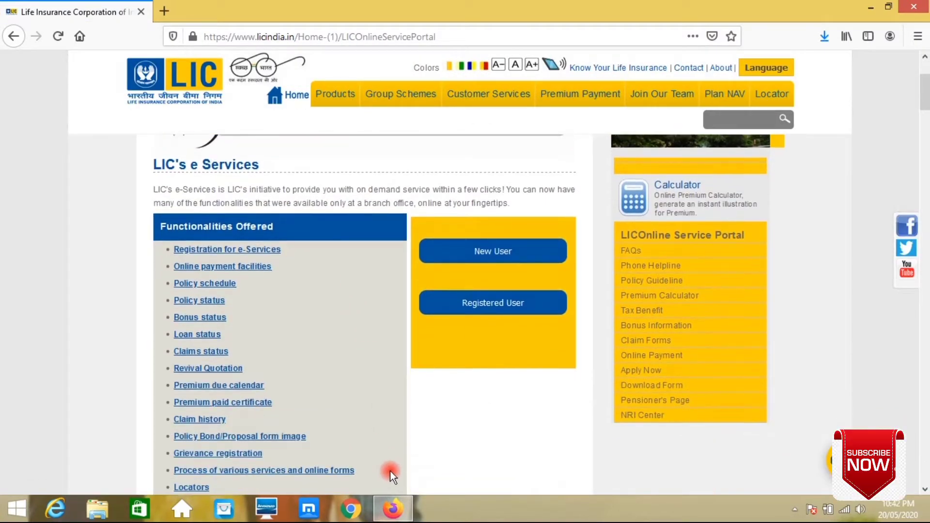
scroll(387, 467, up, 2)
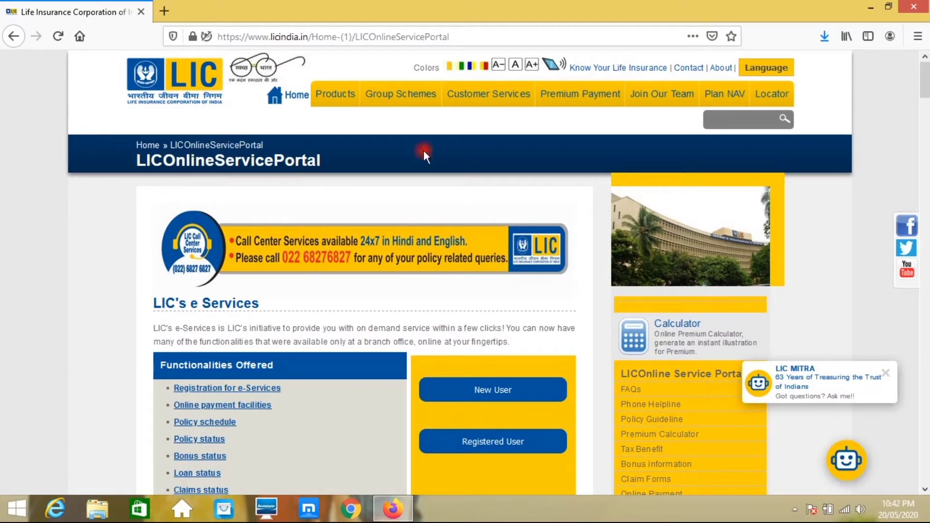
scroll(727, 334, down, 2)
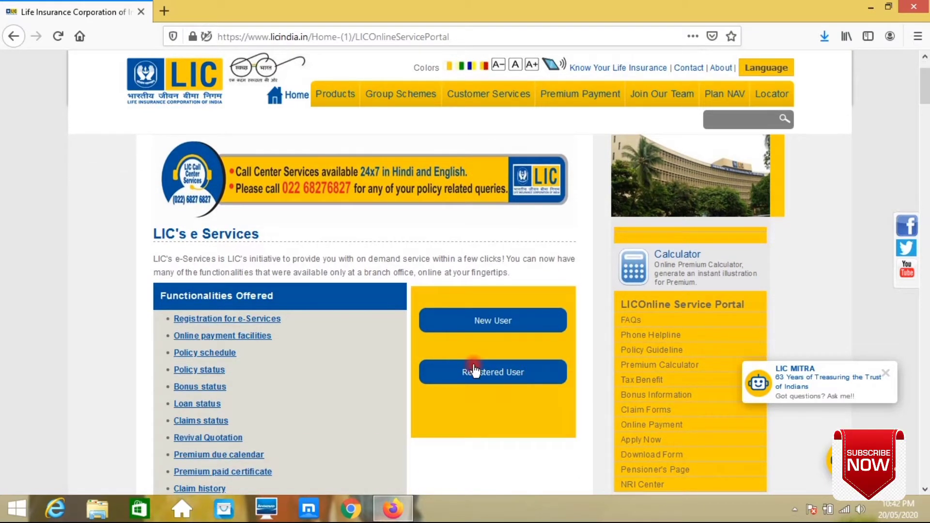
click(469, 332)
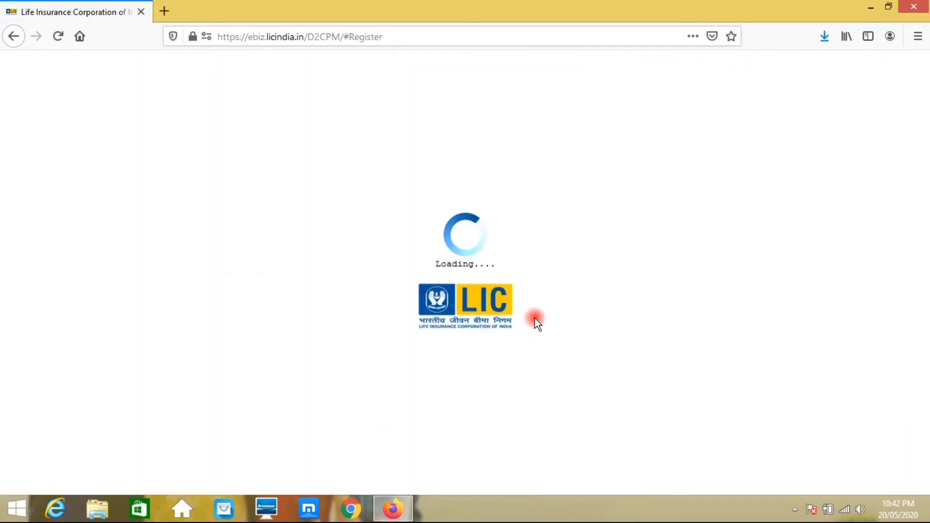
Step: Examine the individual policy holder enrollment form, from policy number, premium and contact fields to gender, mobile consent and the Proceed and Sign In options
scroll(704, 333, down, 2)
scroll(852, 333, up, 2)
scroll(859, 330, down, 1)
scroll(859, 330, down, 1)
scroll(288, 316, up, 2)
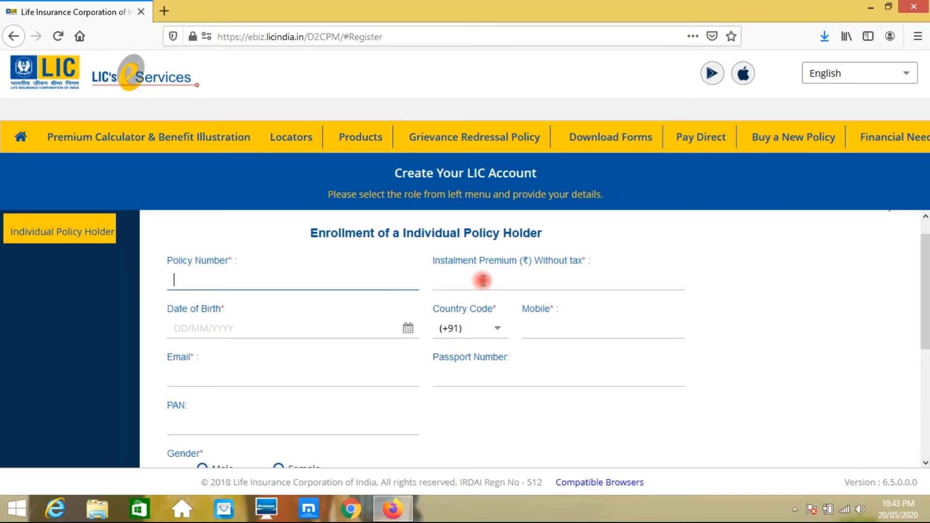
click(455, 279)
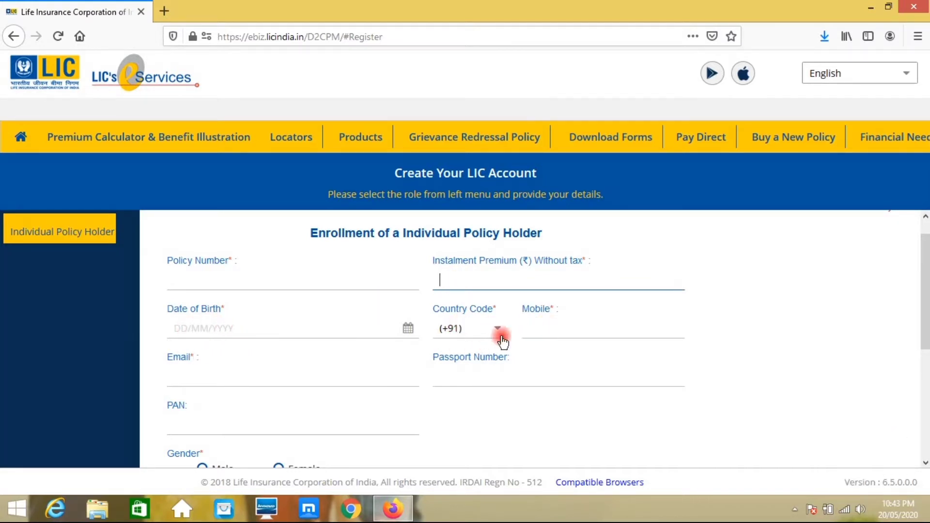
click(537, 325)
scroll(536, 364, down, 3)
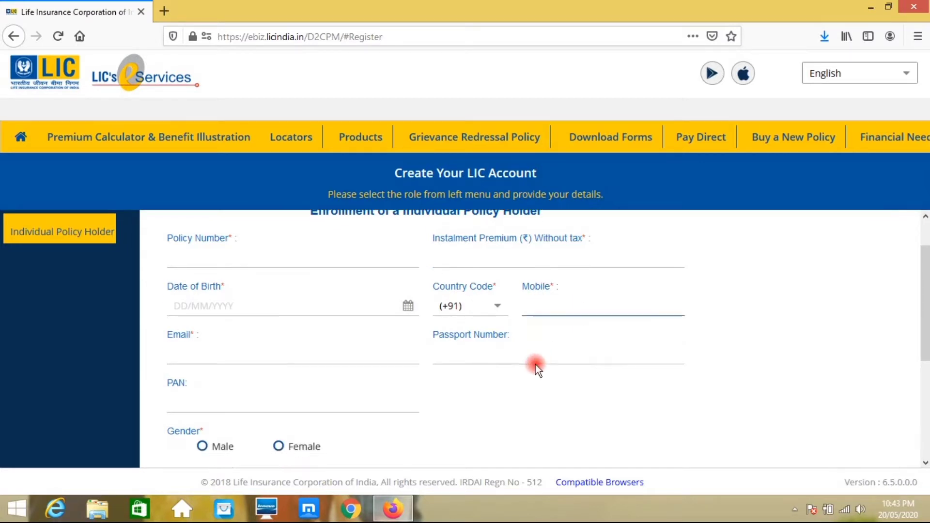
click(234, 299)
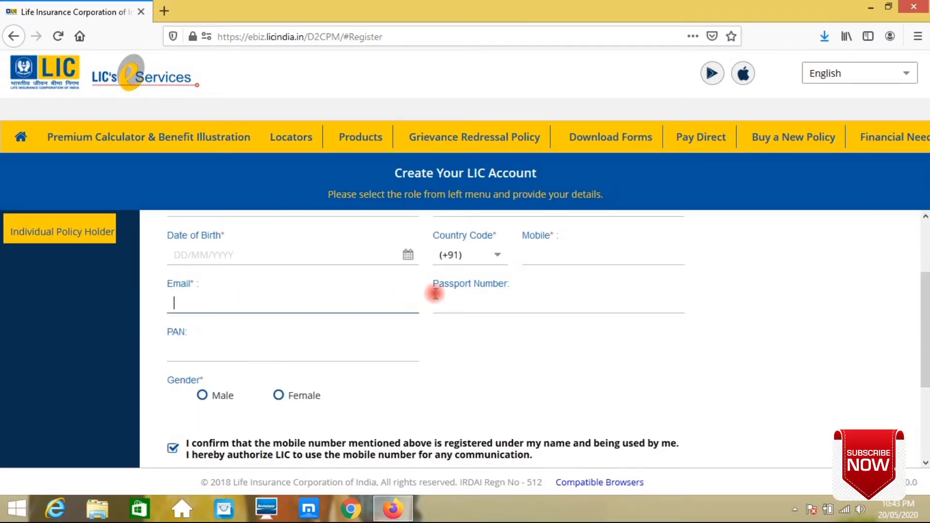
scroll(554, 320, down, 1)
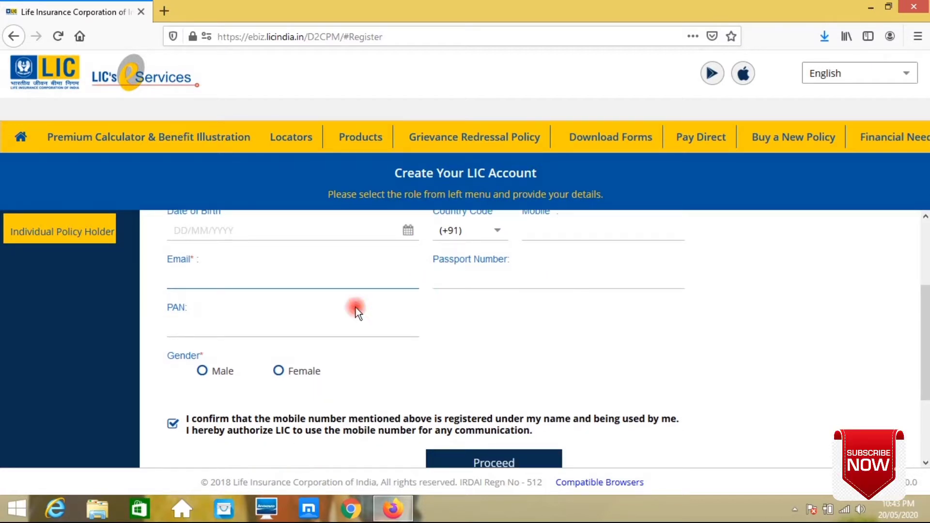
click(197, 354)
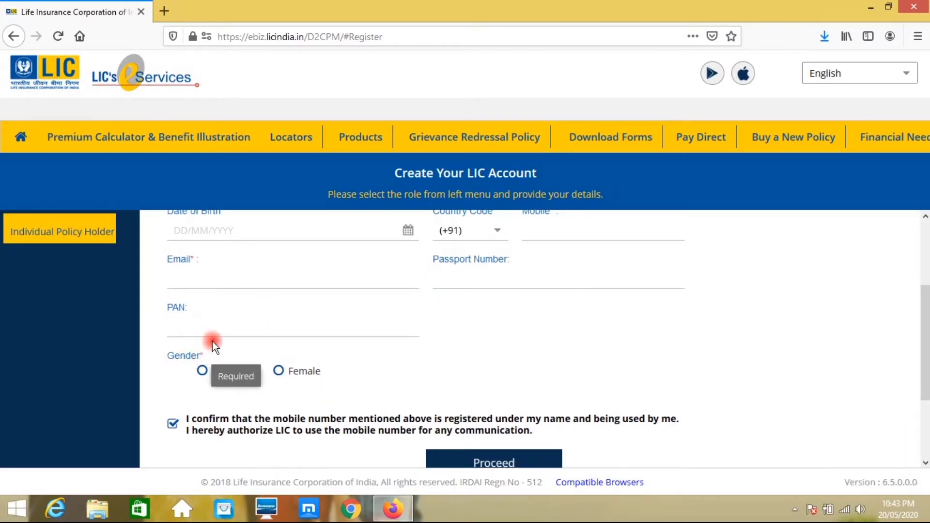
scroll(214, 340, down, 2)
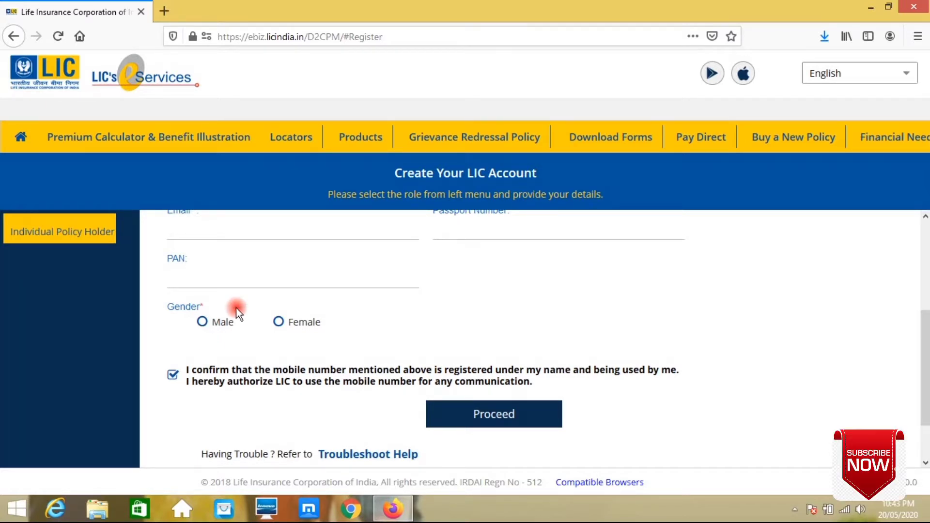
scroll(340, 286, down, 2)
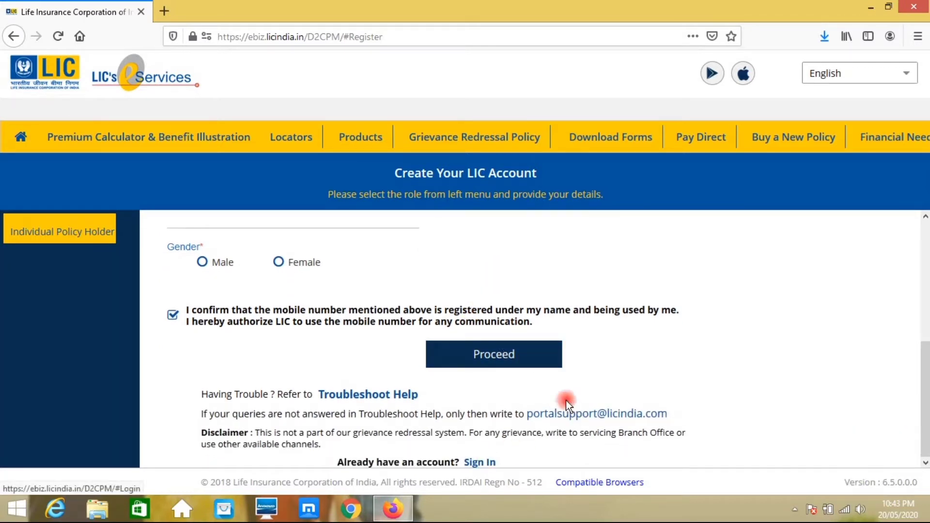
scroll(606, 353, up, 6)
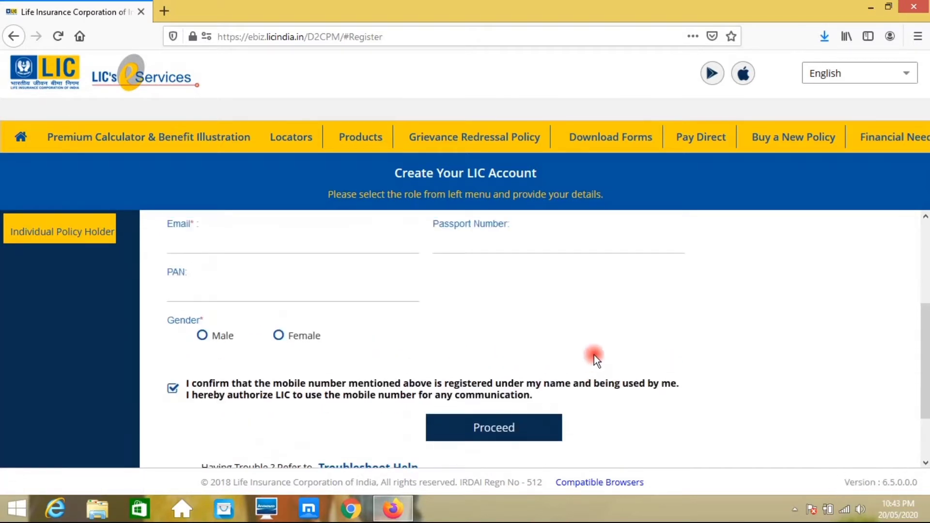
scroll(590, 358, down, 6)
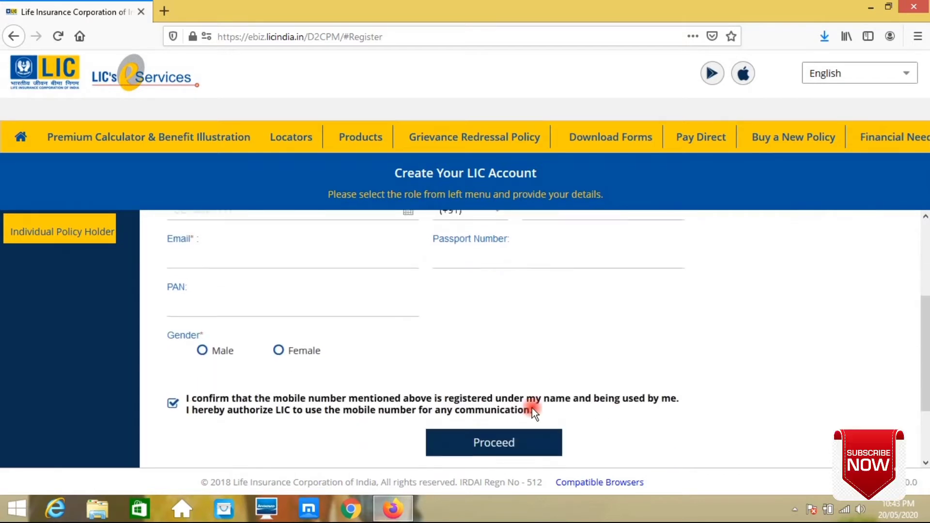
scroll(530, 391, up, 1)
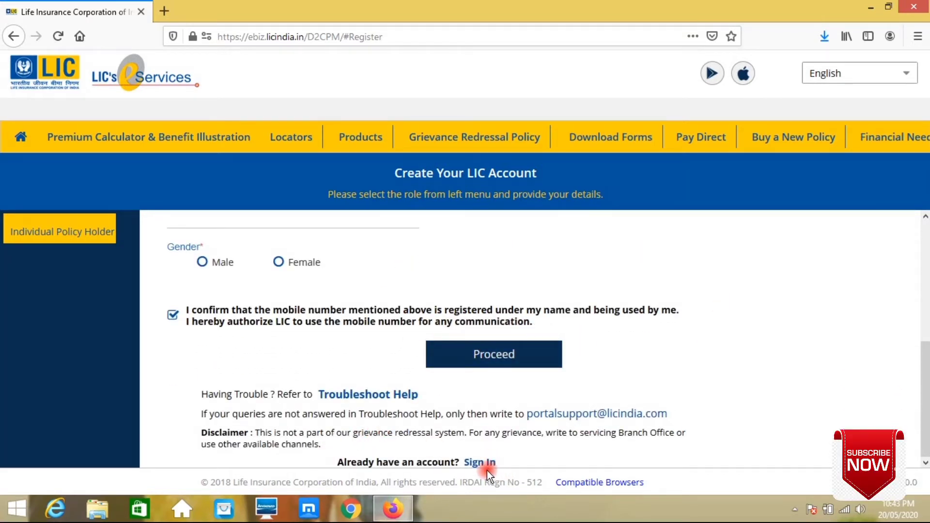
Step: Open the existing-account sign-in page and sign in with the user ID, account password and date of birth
click(467, 464)
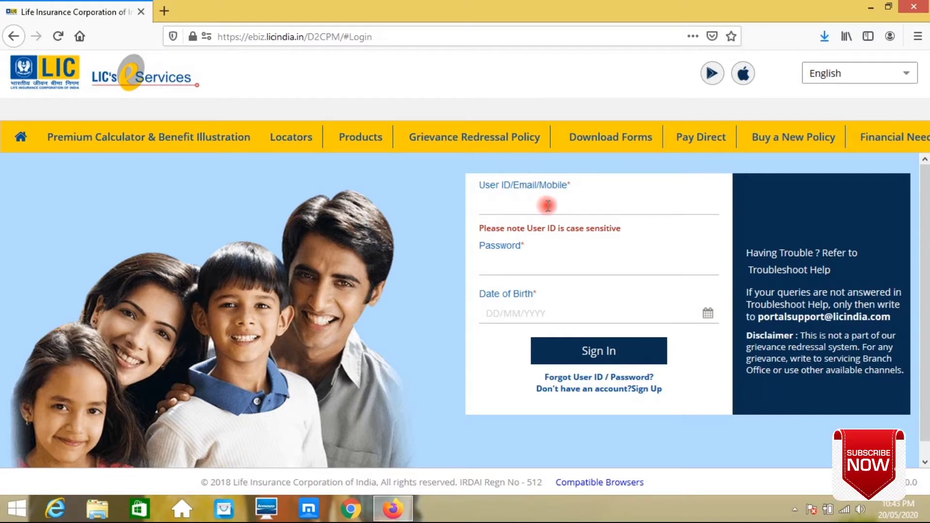
click(569, 208)
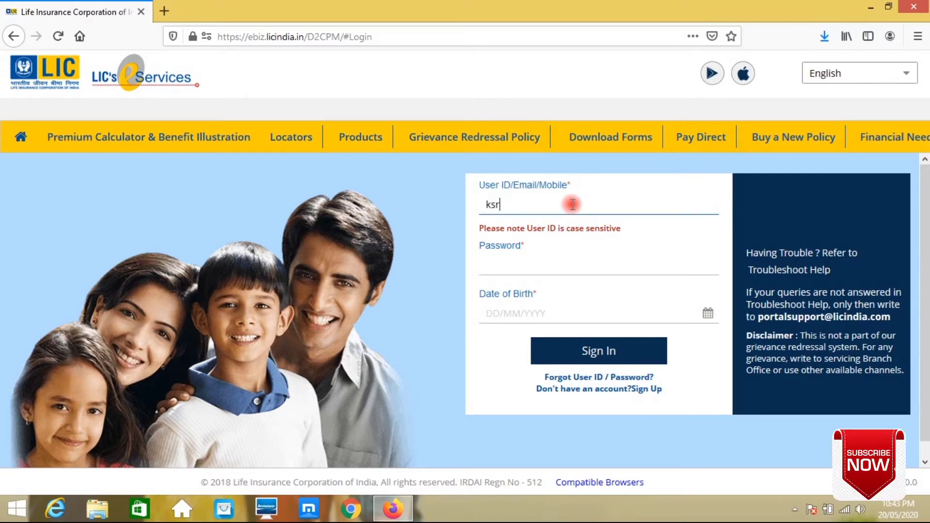
key(Tab)
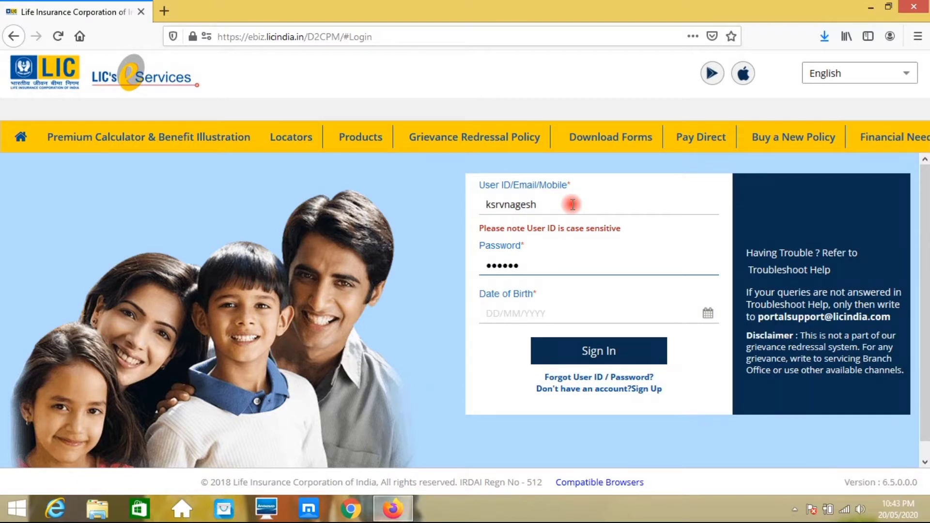
key(Tab)
text(3)
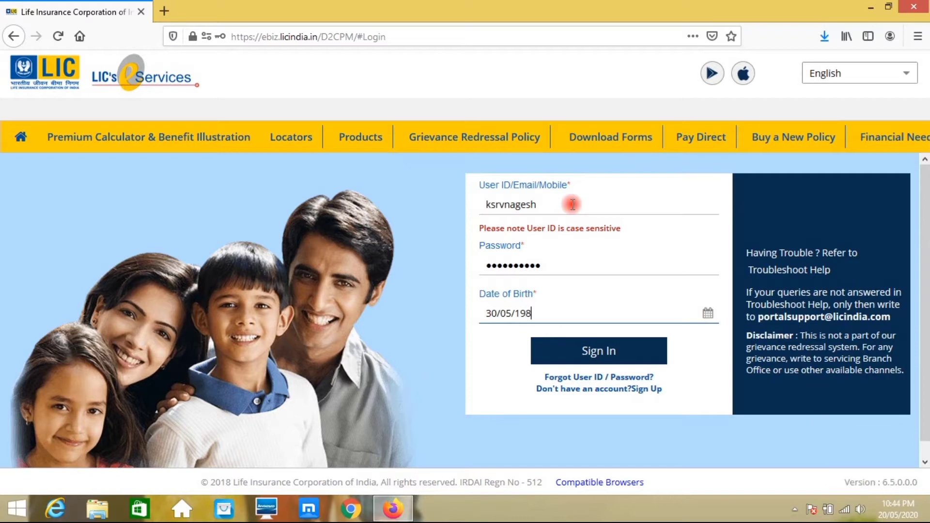
click(609, 356)
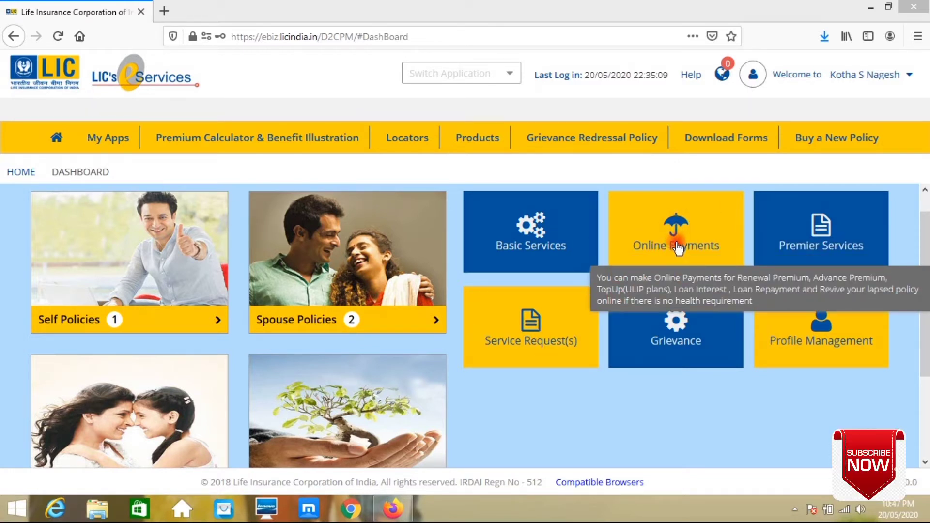
Step: Open Online Payments from the dashboard and review the renewal premiums listed under Conventional Policies
click(692, 234)
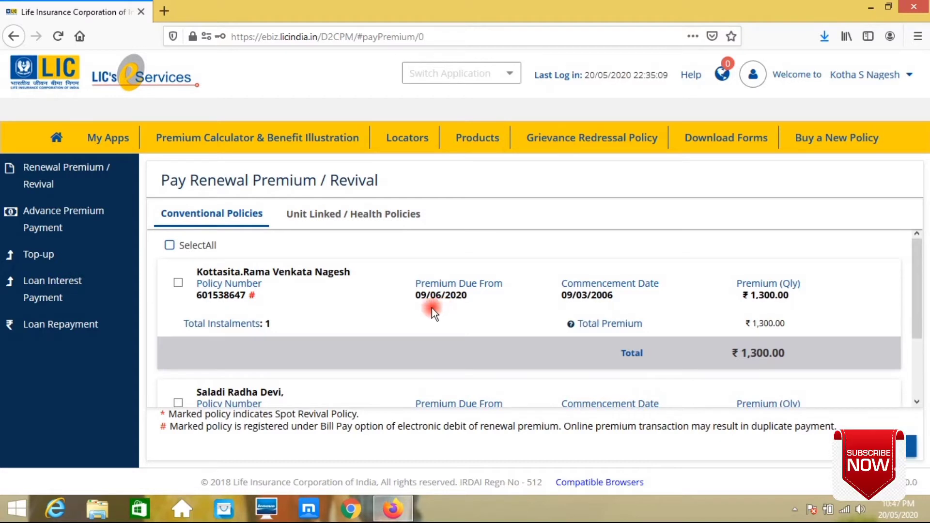
scroll(458, 323, down, 2)
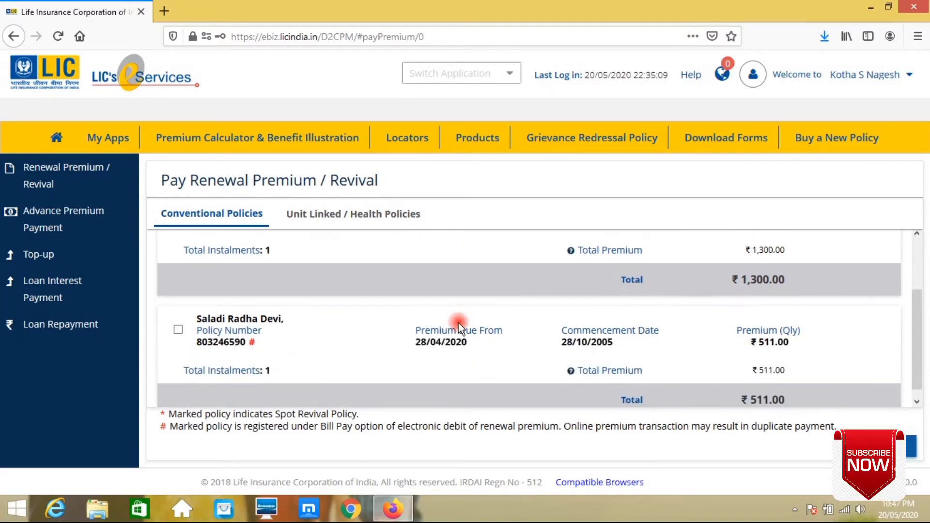
scroll(458, 323, up, 2)
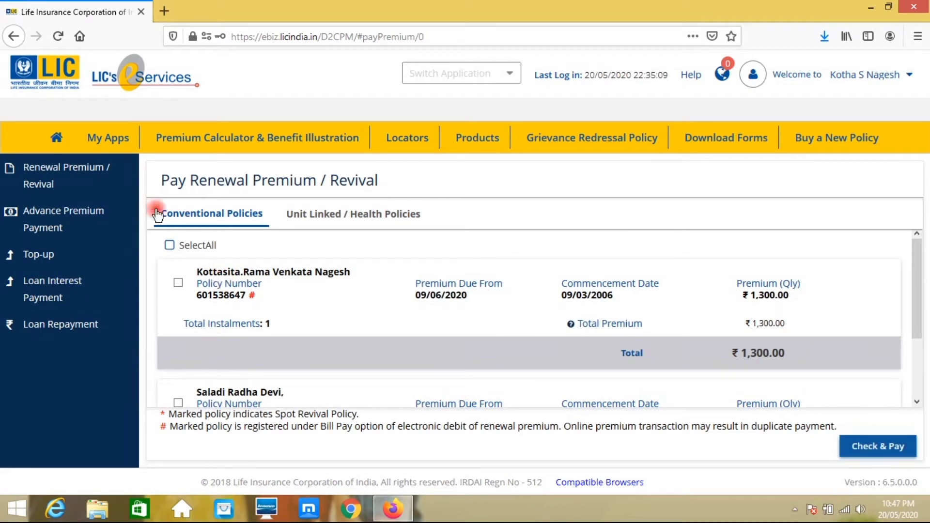
Step: Open Loan Interest Payment, choose the policy number offered, and mark that policy's loan interest entry for payment
click(64, 292)
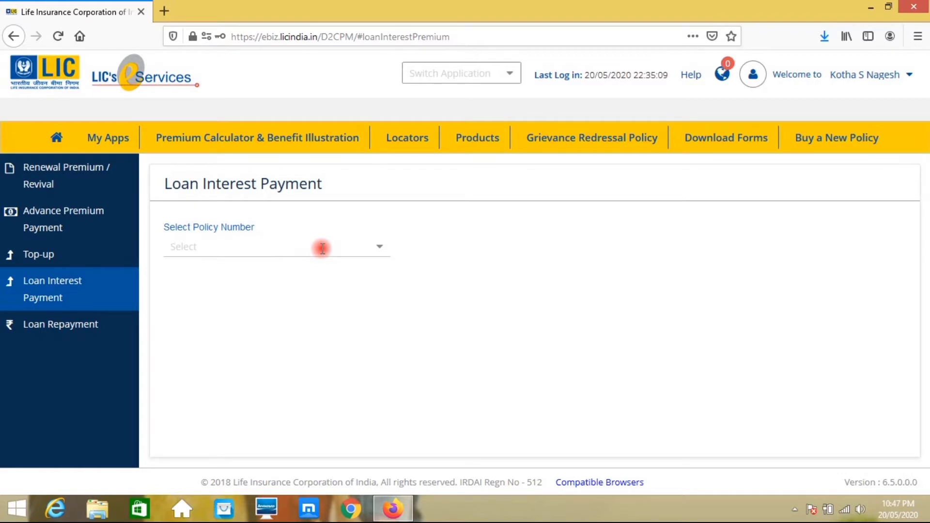
click(383, 250)
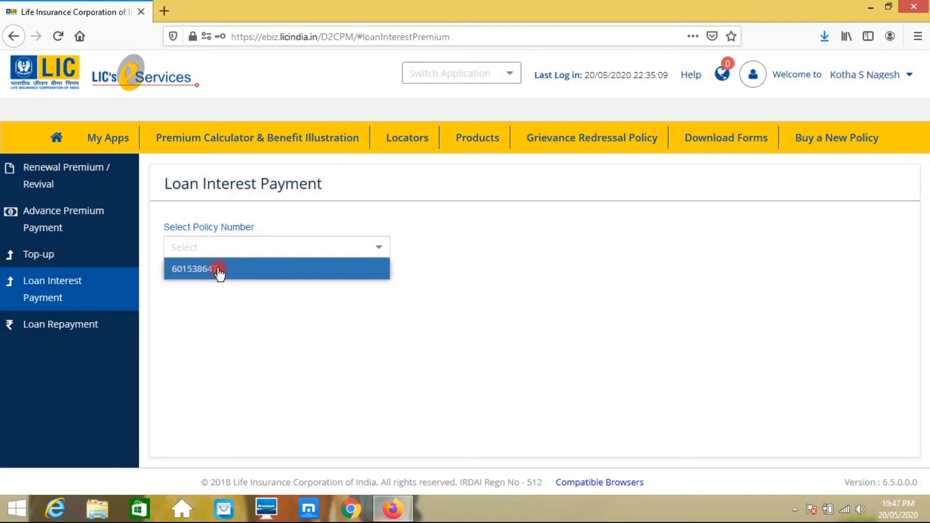
click(219, 271)
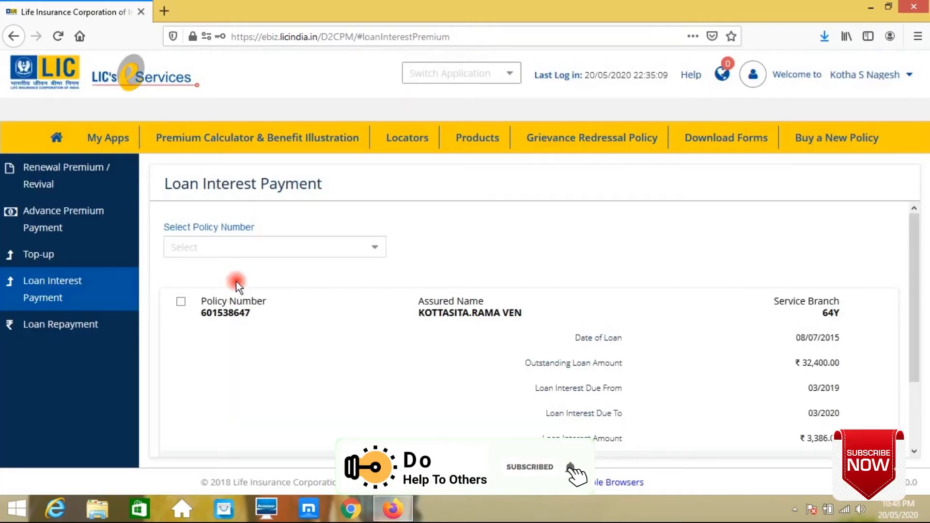
scroll(484, 271, down, 2)
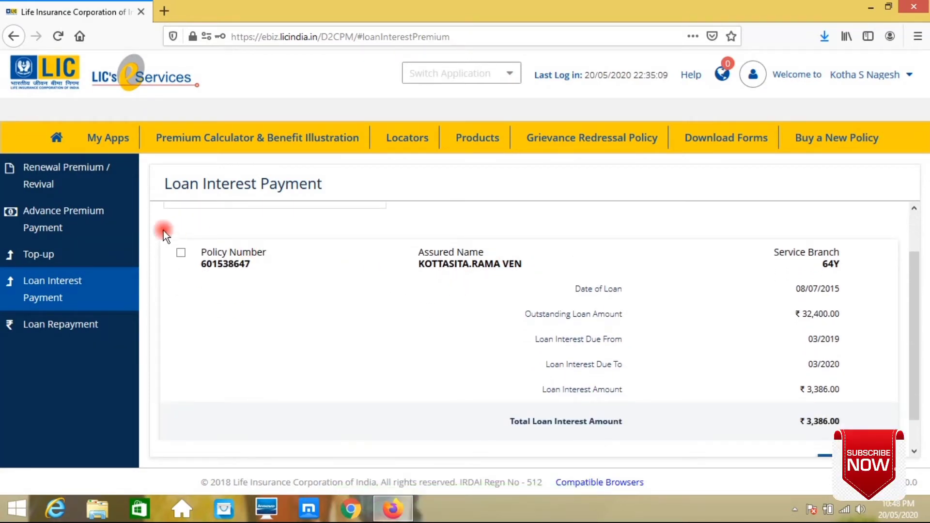
click(181, 253)
scroll(621, 272, down, 1)
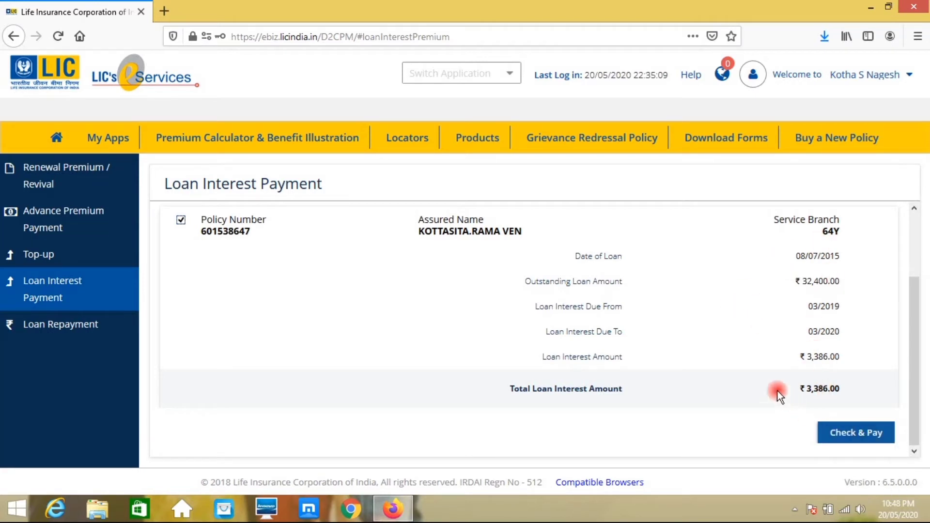
Step: Proceed with the marked loan interest through the billing invoice and continue to payment with the Bill Desk gateway
click(861, 435)
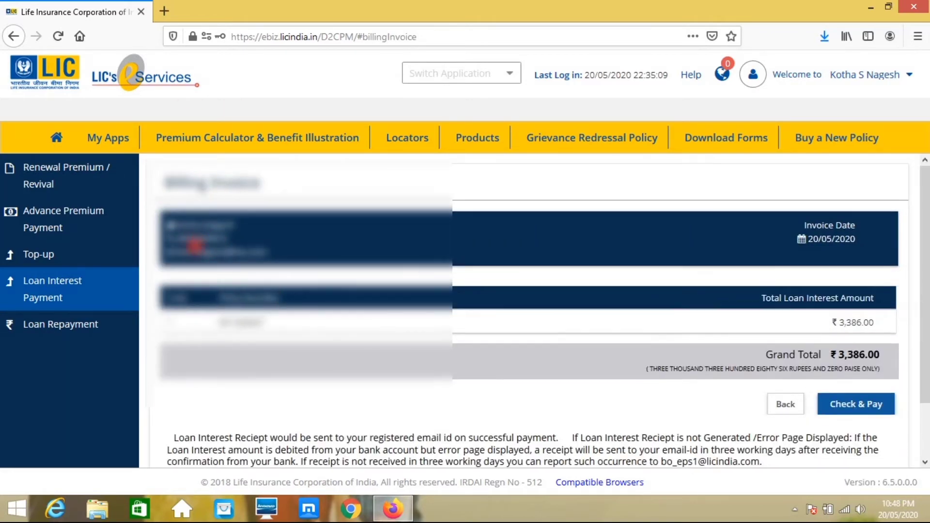
scroll(199, 257, down, 2)
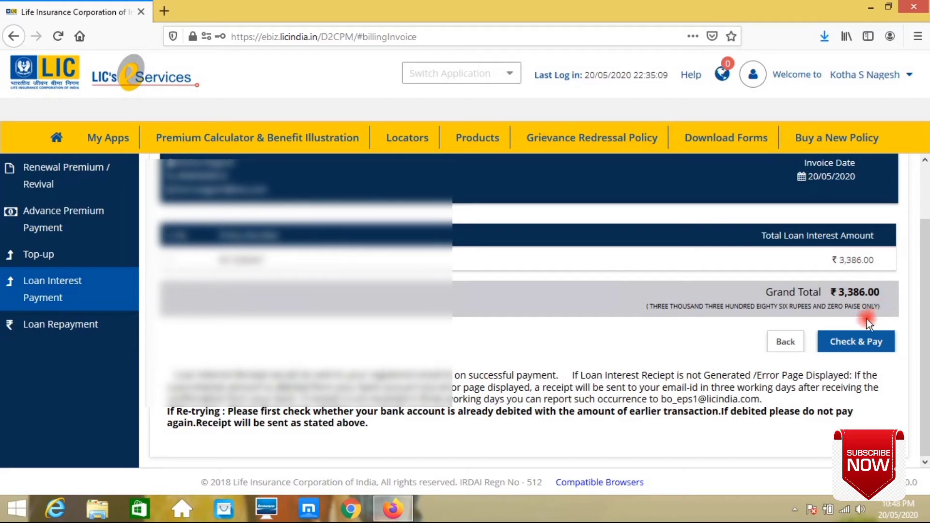
click(871, 343)
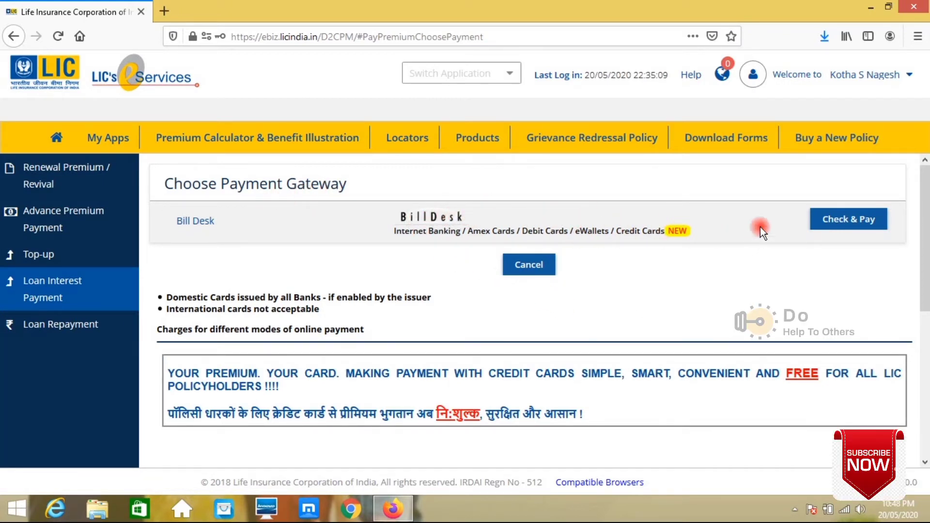
click(847, 220)
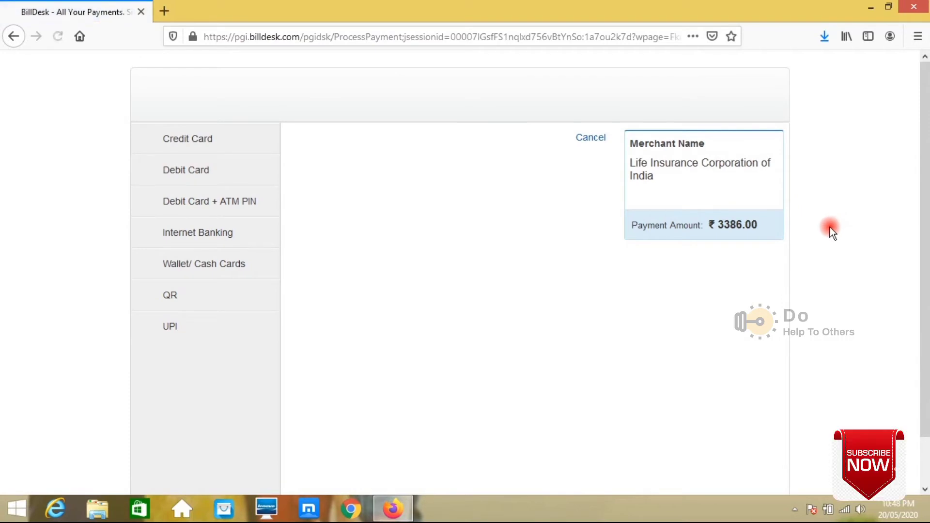
Step: Look over the Wallet / Cash Cards list and the Credit Card and Debit Card payment forms
click(175, 263)
click(364, 208)
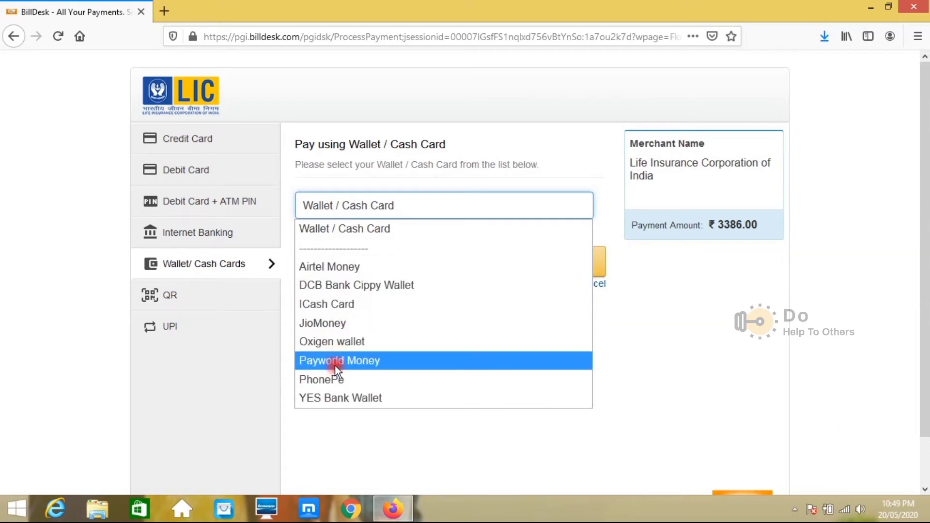
click(380, 427)
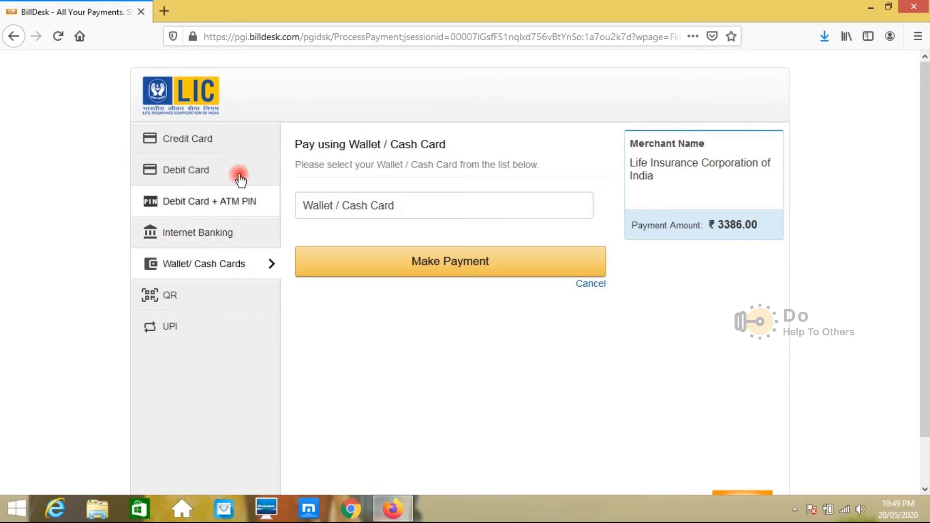
click(211, 140)
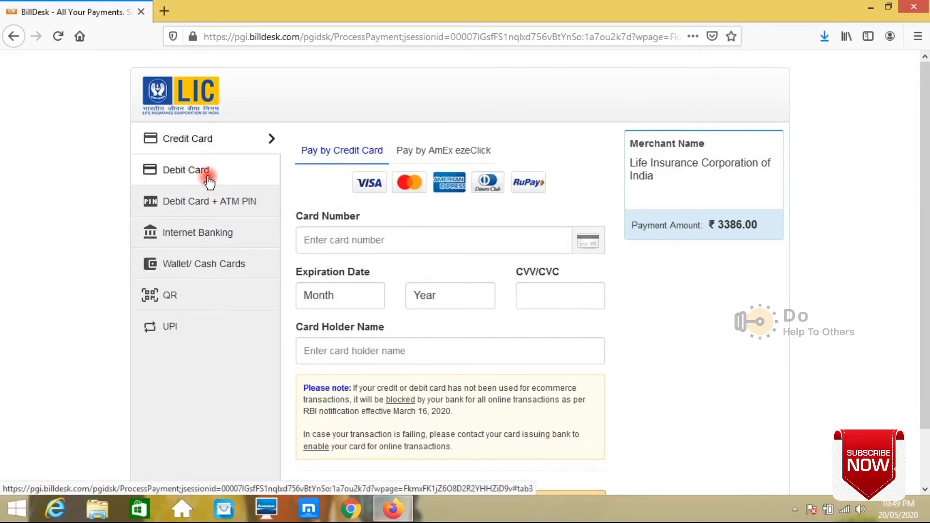
click(208, 181)
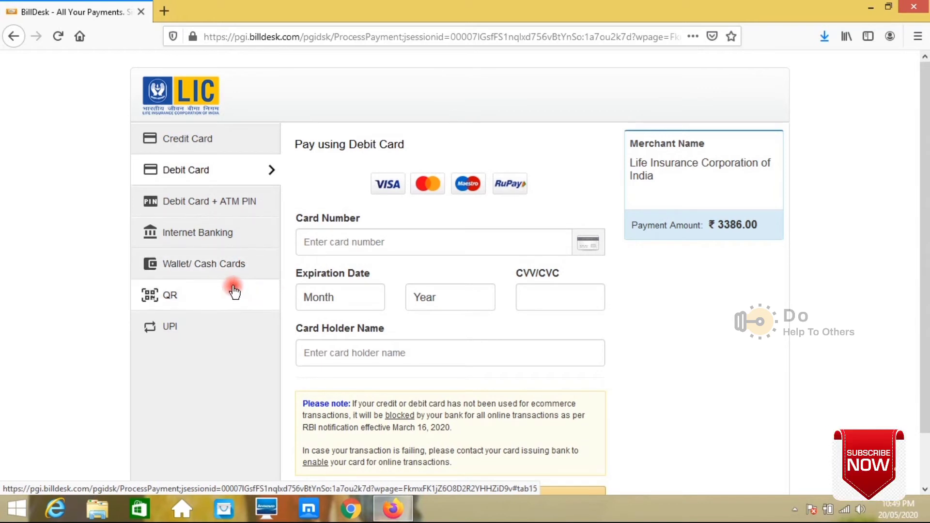
Step: Choose credit card payment, fill in the card number, expiration date, CVV and card holder name, and make the payment
click(234, 148)
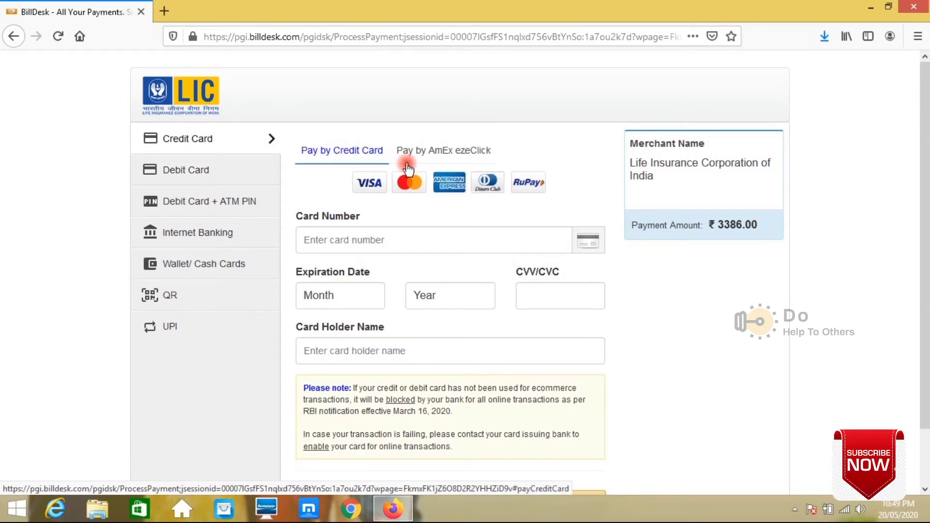
click(369, 251)
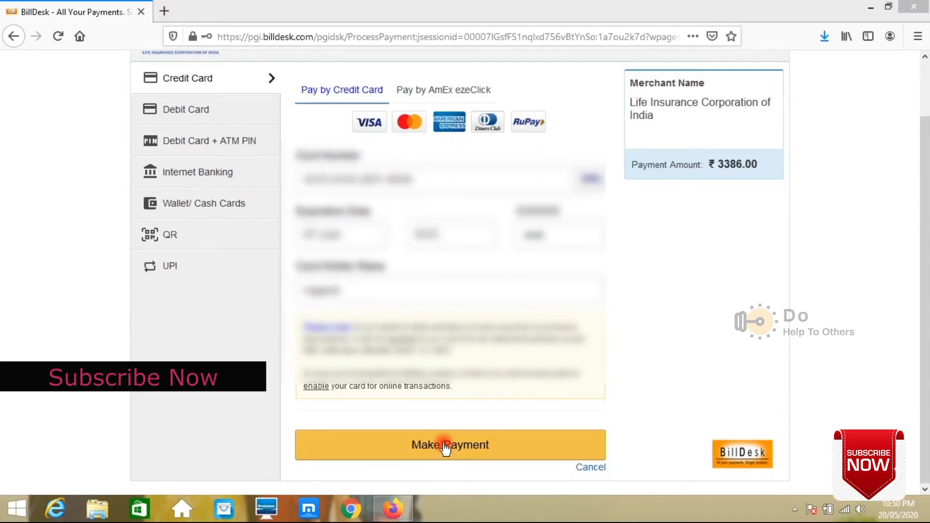
click(446, 446)
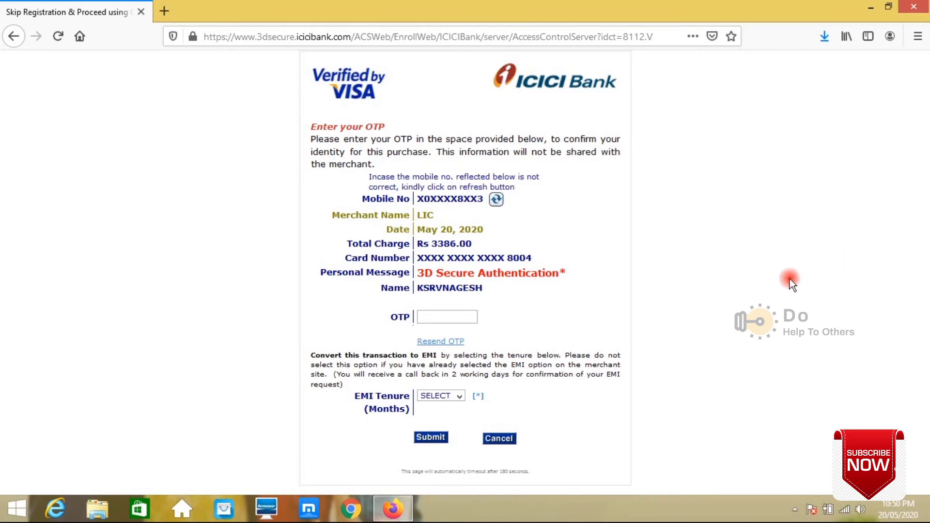
Step: Enter the OTP on the bank's verification page, submit it, and decline saving the password in the browser
click(446, 322)
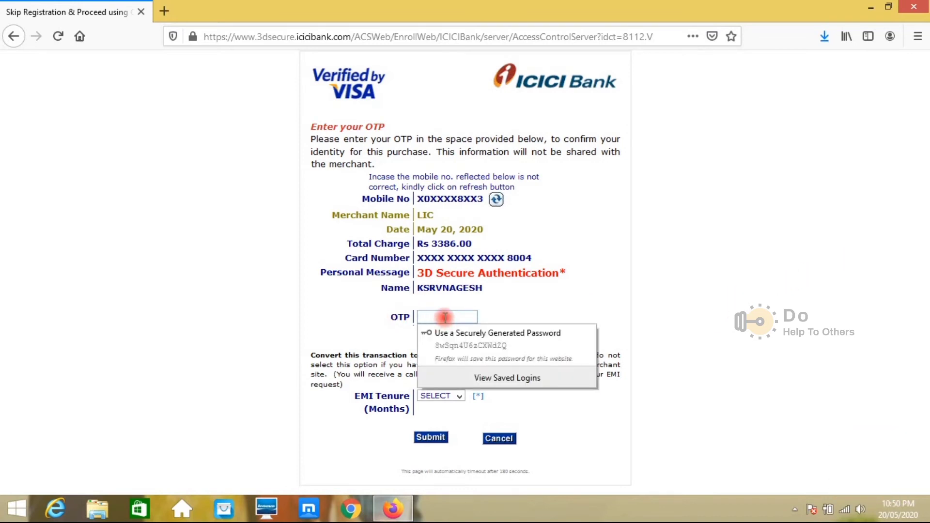
text(1)
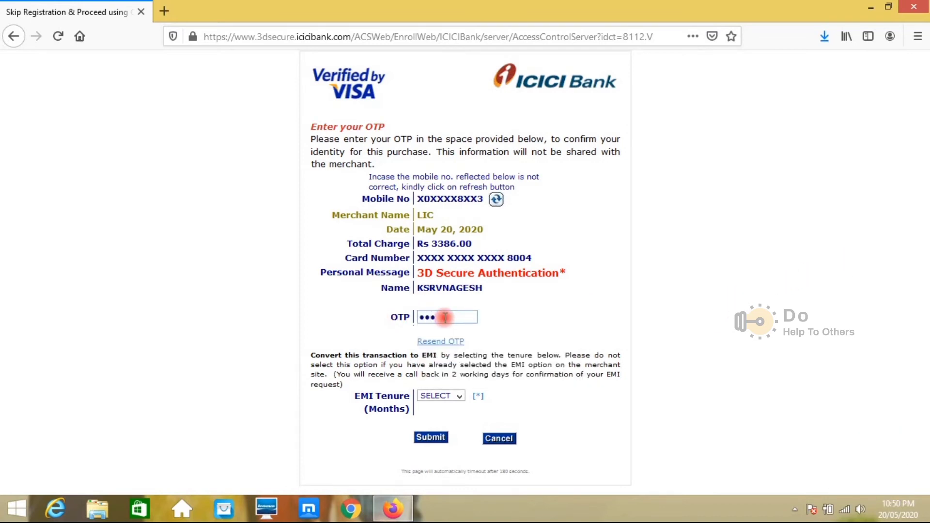
click(429, 437)
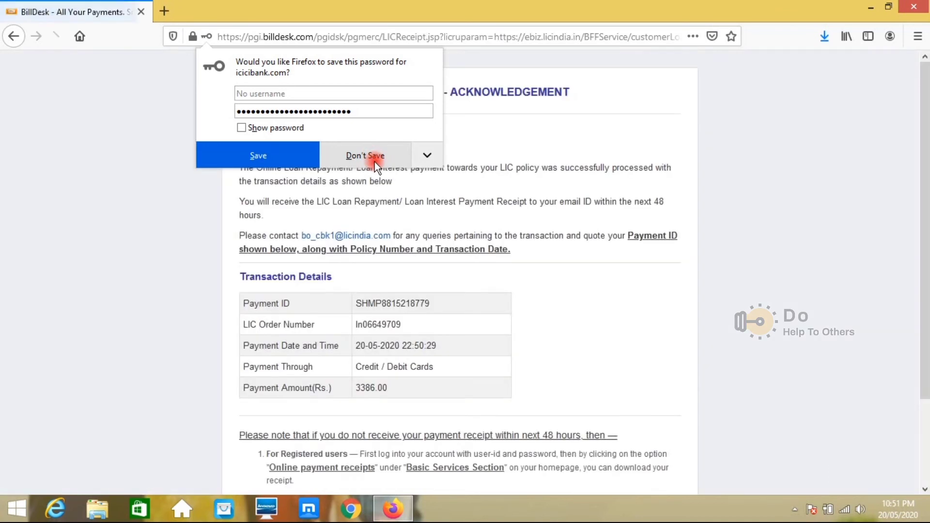
click(374, 162)
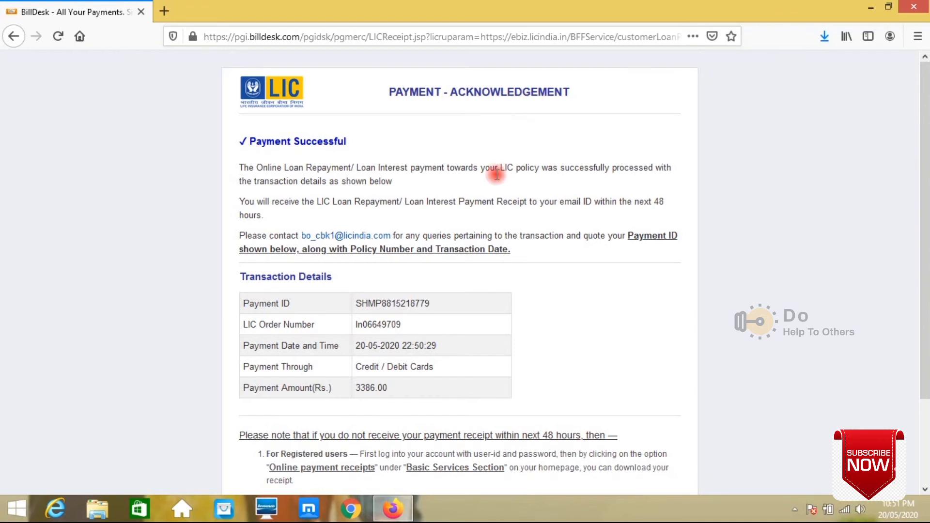
Step: Review the payment acknowledgement's transaction details and receipt notes, and return to the LIC site
scroll(423, 301, down, 3)
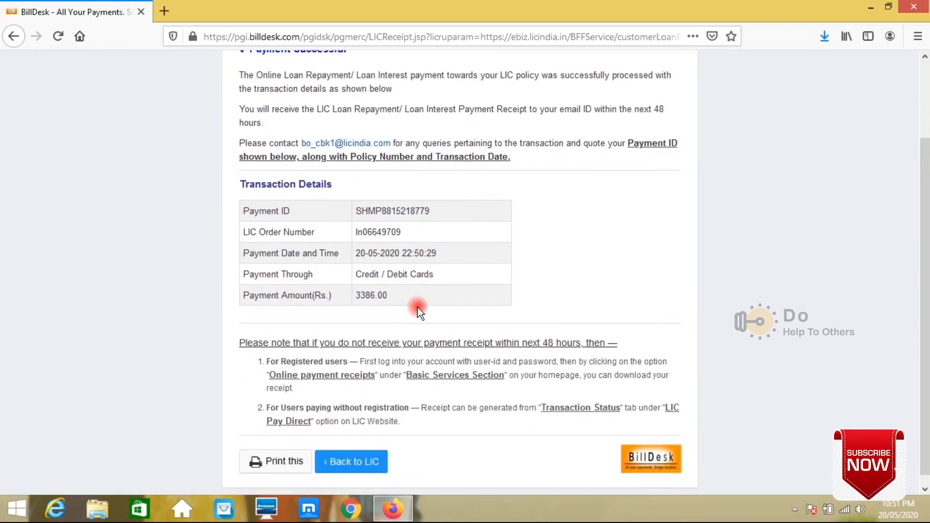
scroll(420, 306, down, 1)
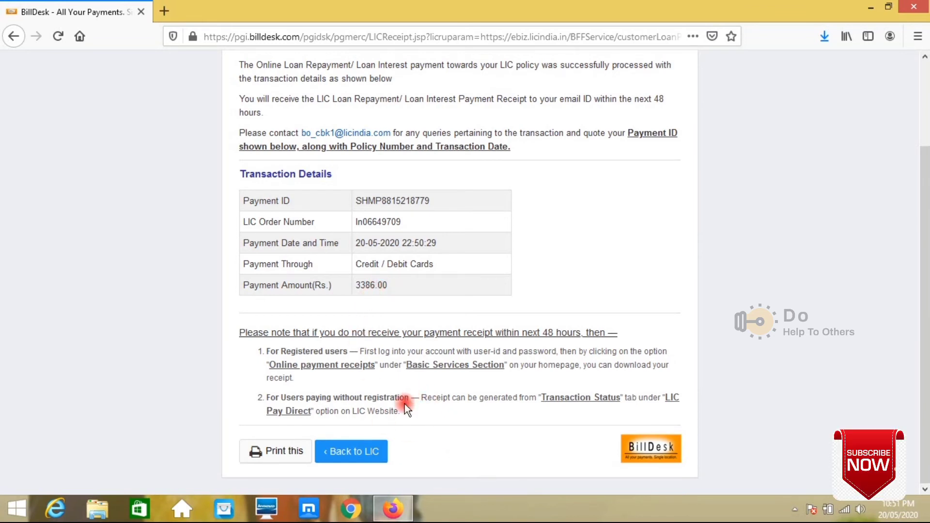
click(349, 458)
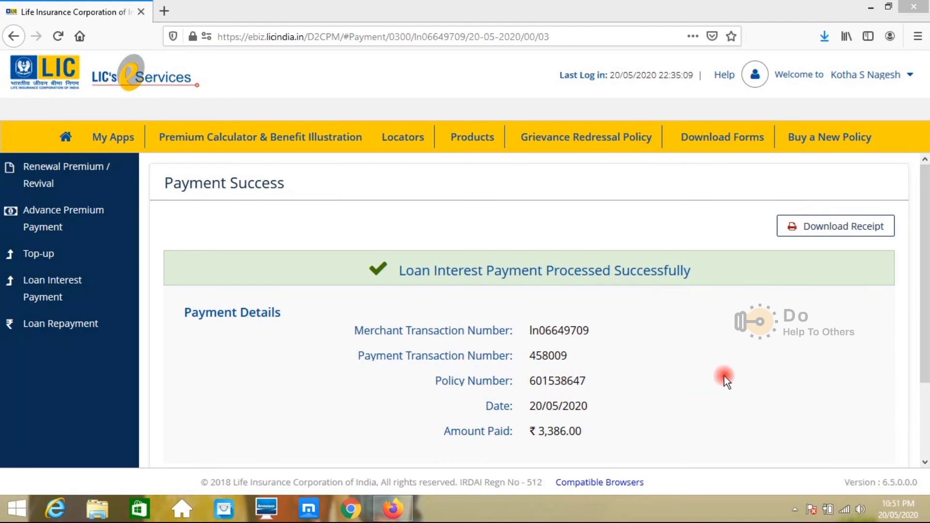
Step: Open the loan interest payment receipt and read through its branch details, amounts table and contact information
click(830, 228)
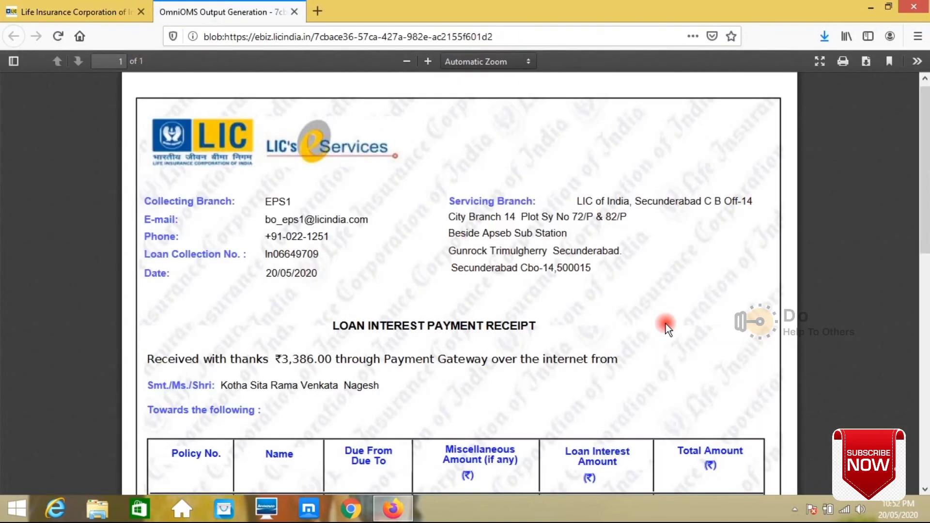
scroll(666, 323, down, 6)
scroll(664, 330, down, 5)
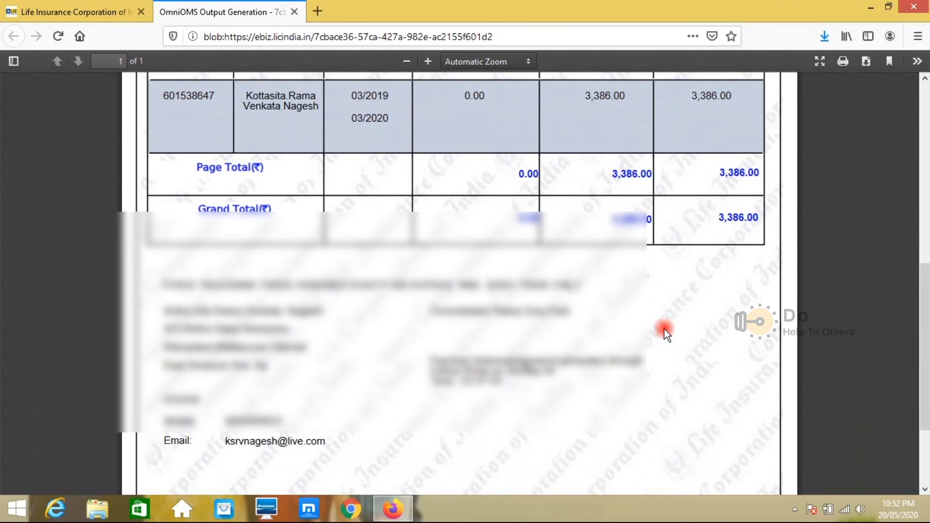
scroll(662, 330, up, 10)
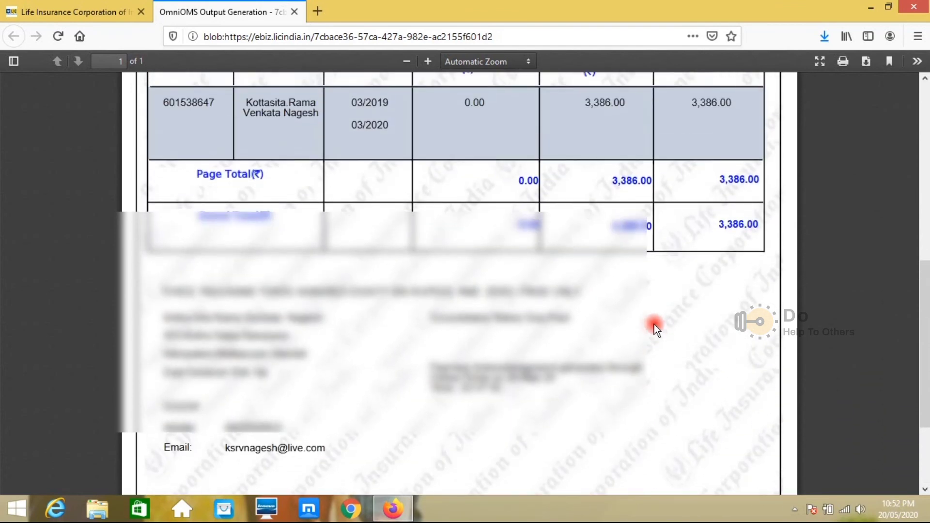
scroll(780, 356, up, 3)
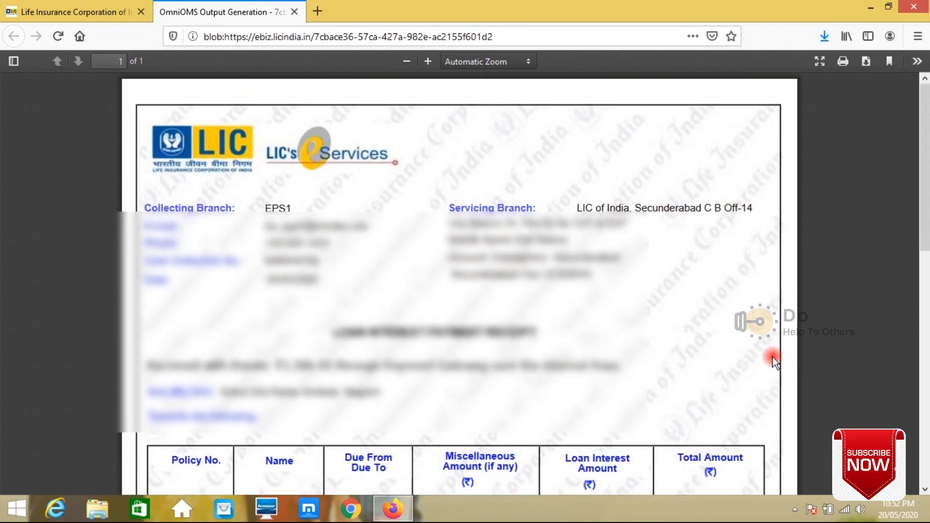